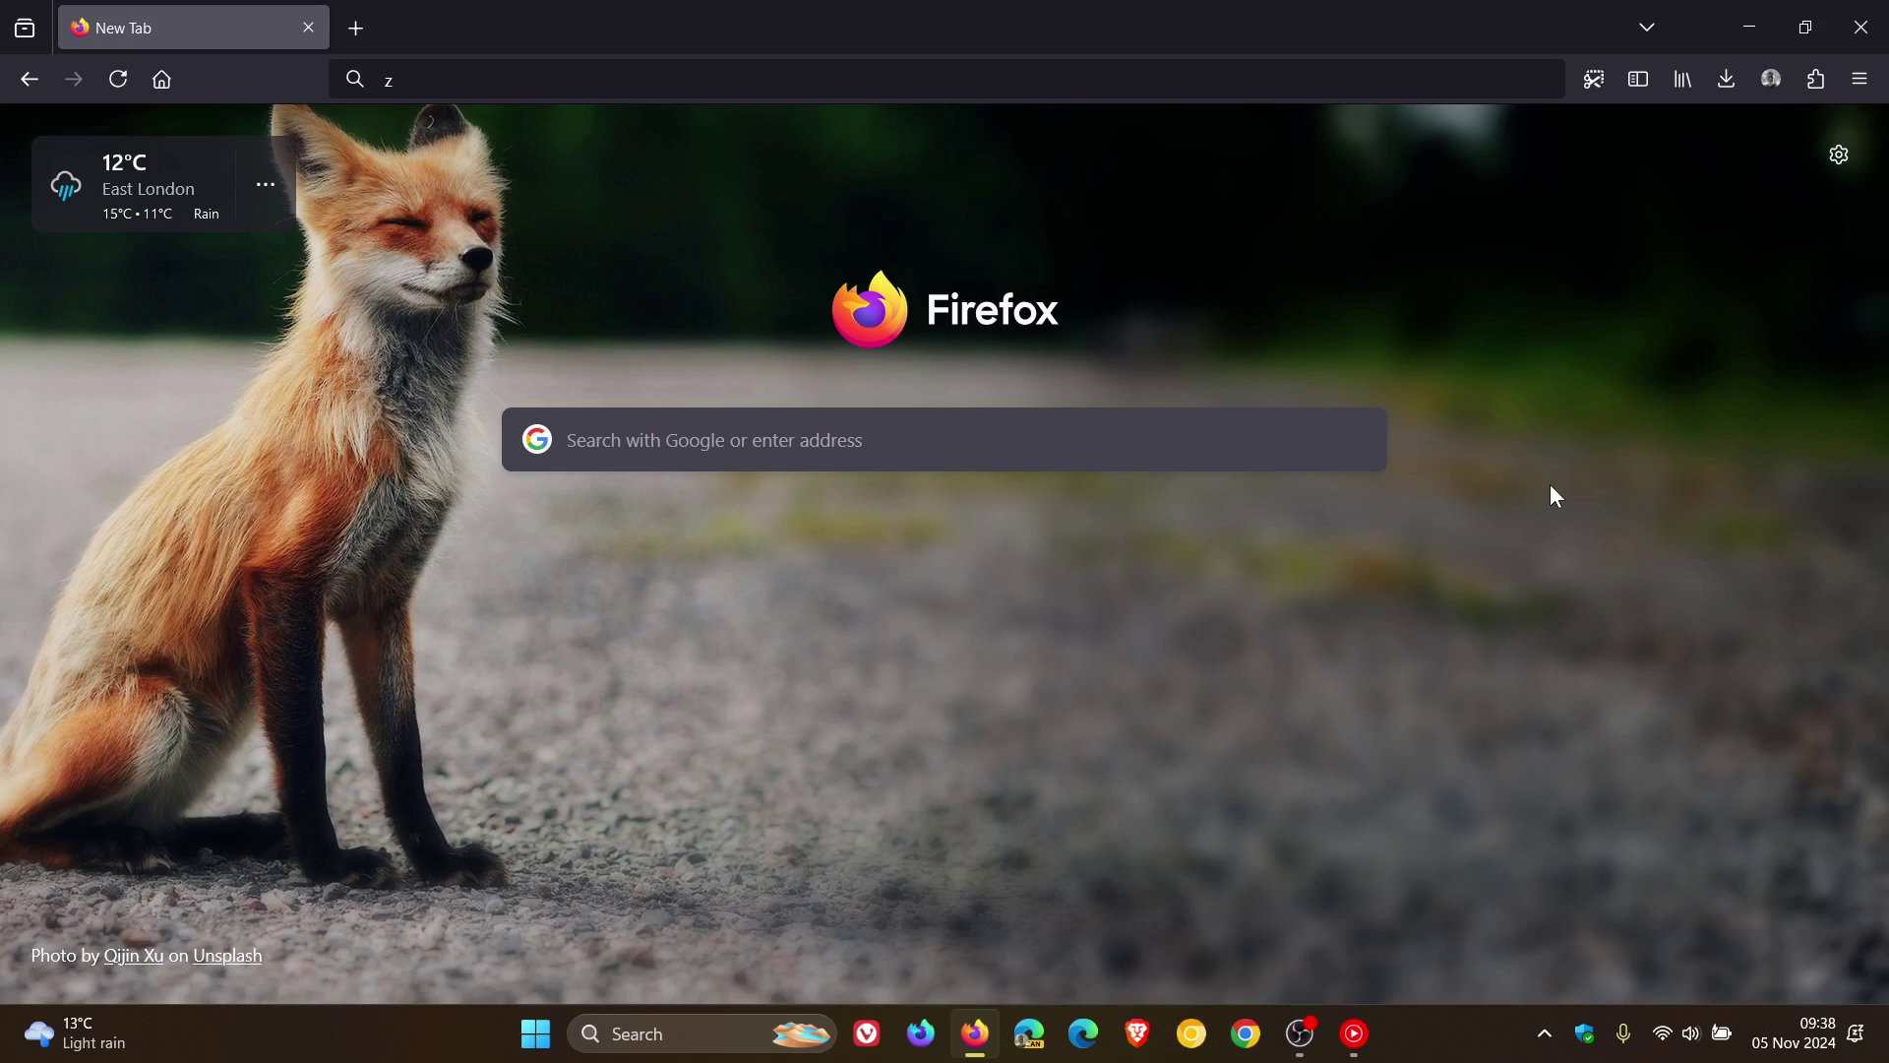
- Show the About Firefox window via Help to confirm version 132.0.1 (64-bit) is current
click(1858, 80)
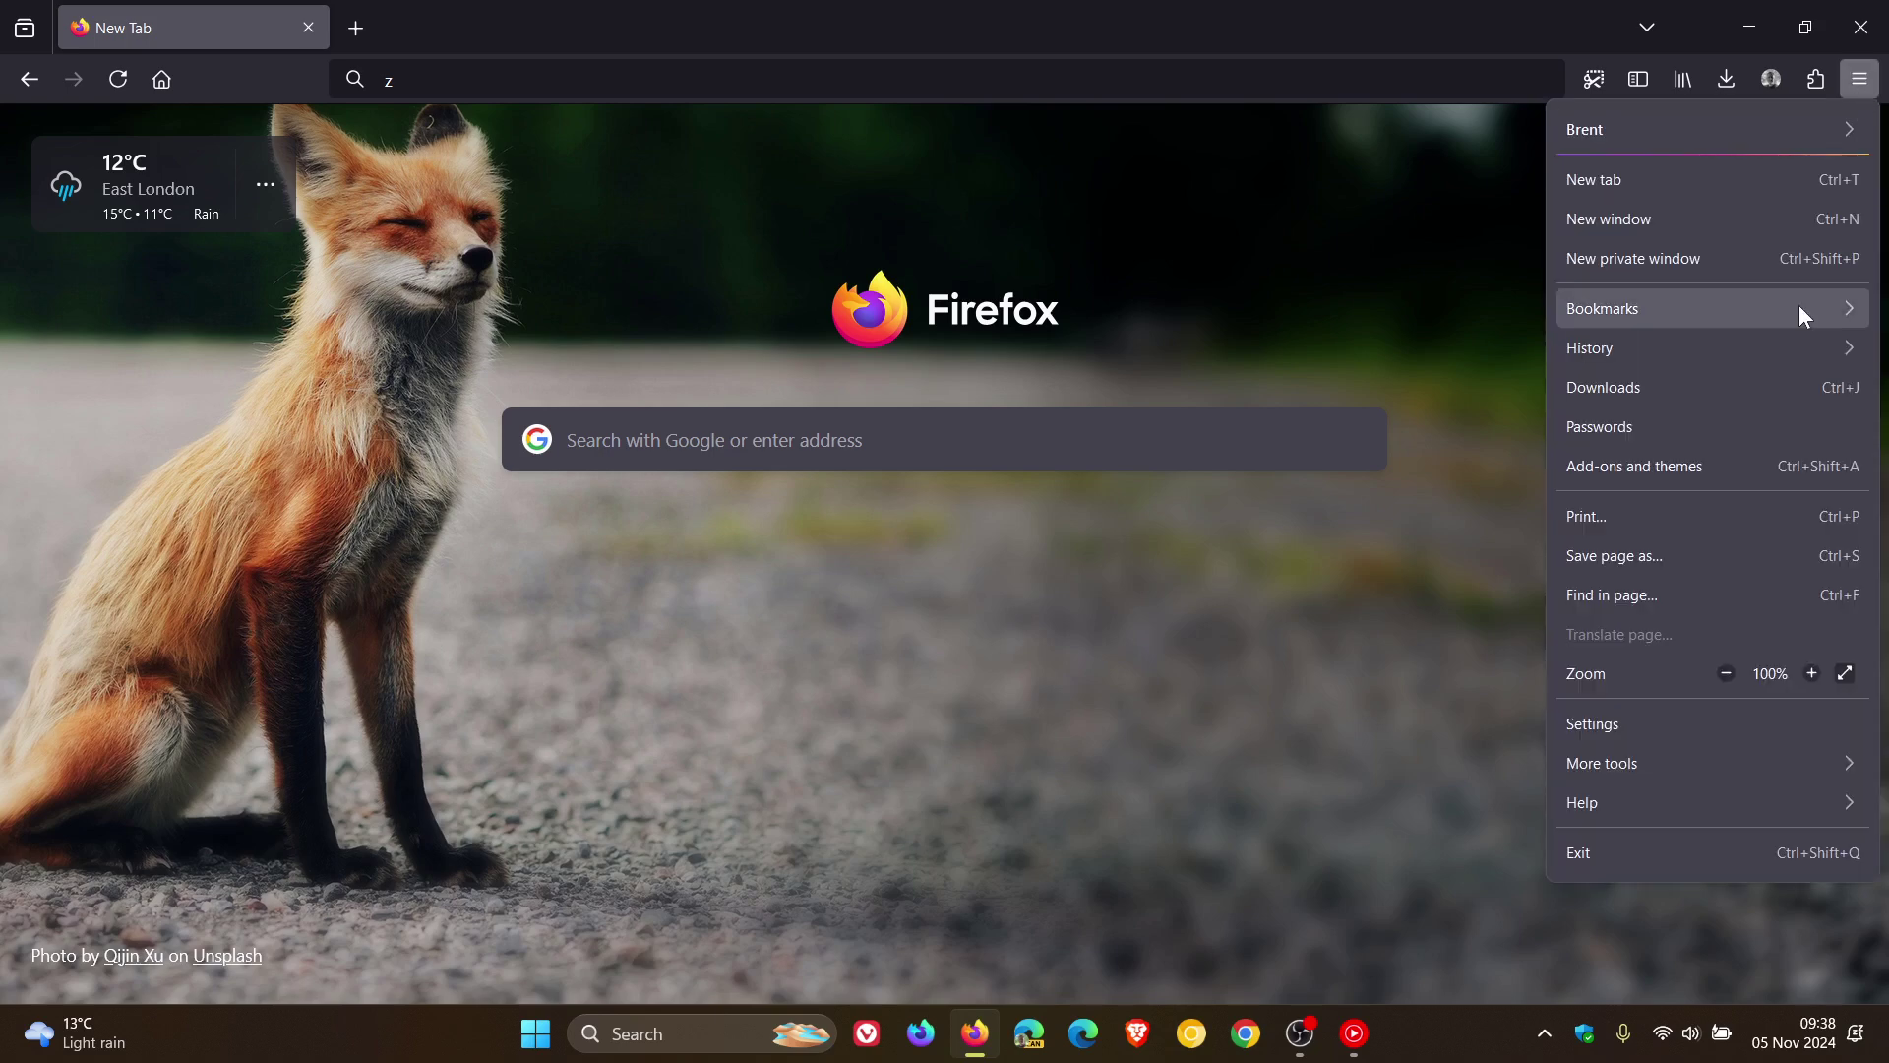
click(1640, 816)
click(1650, 413)
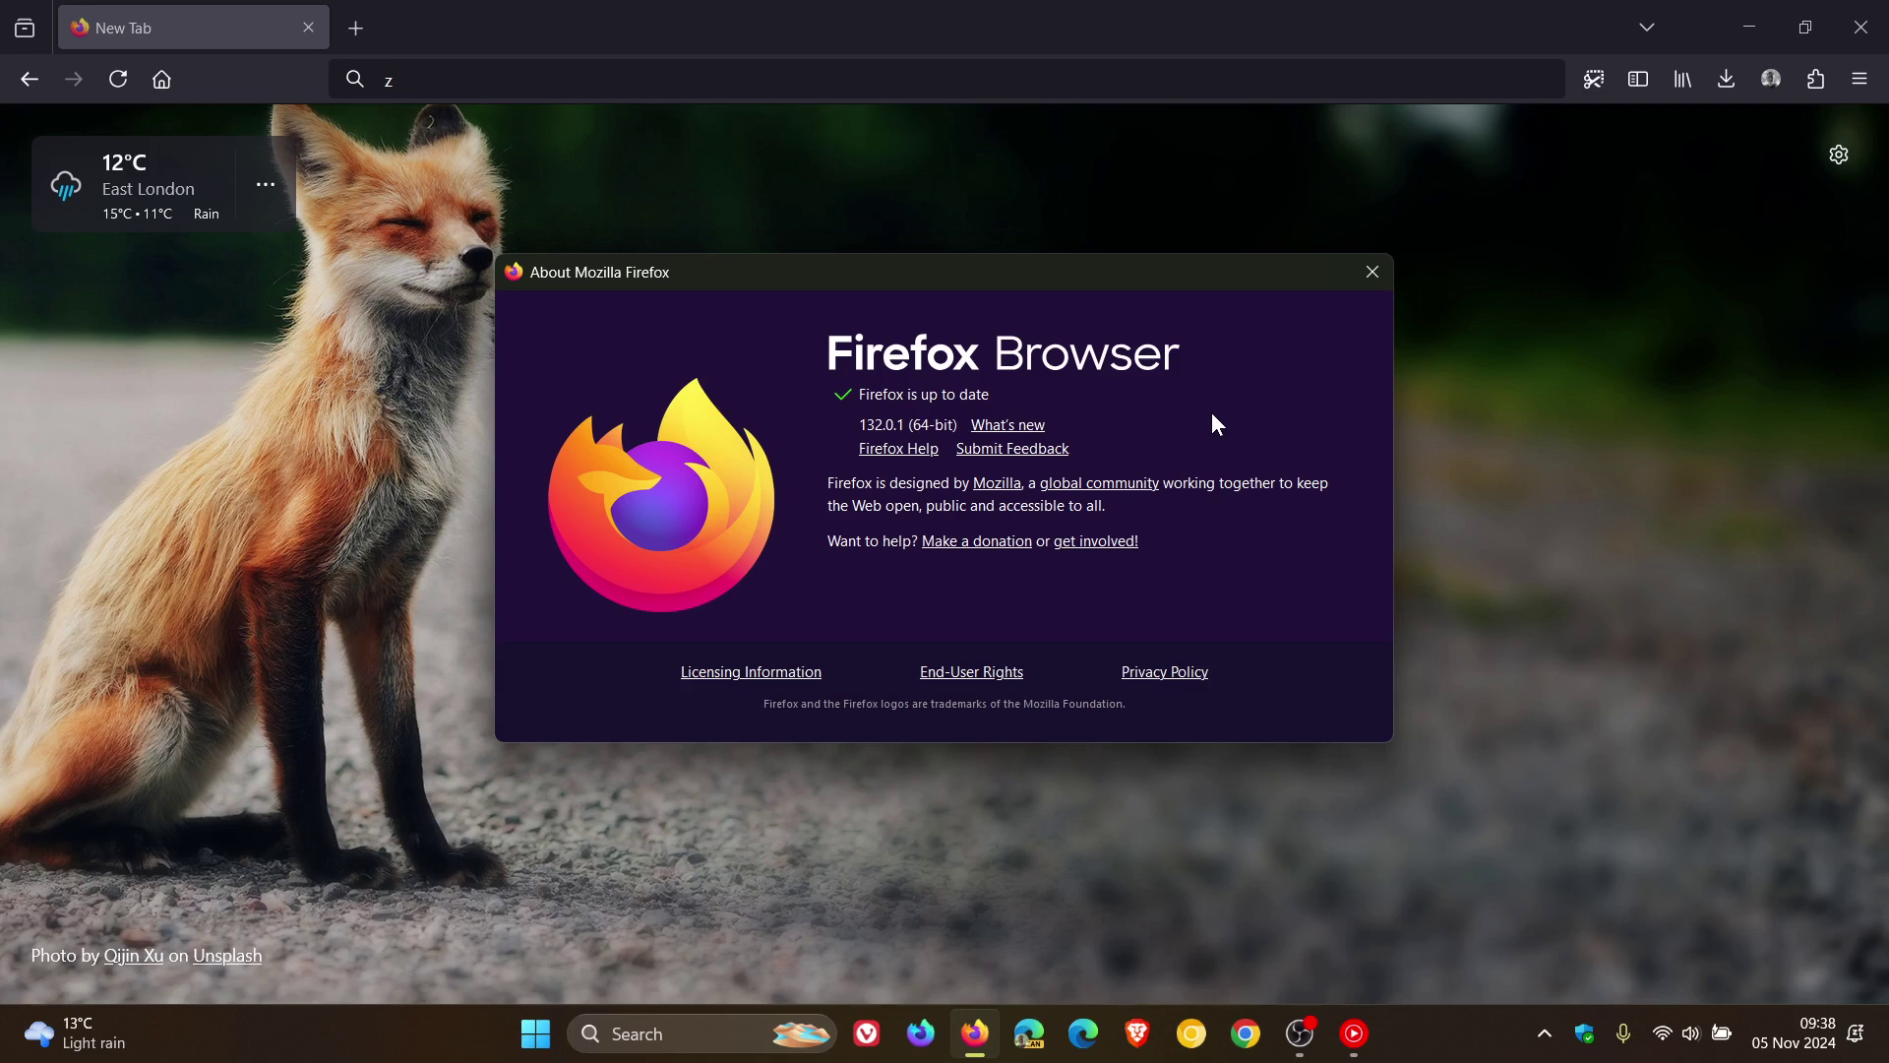
- Dismiss the About Mozilla Firefox dialog to get back to the new tab page
click(1367, 273)
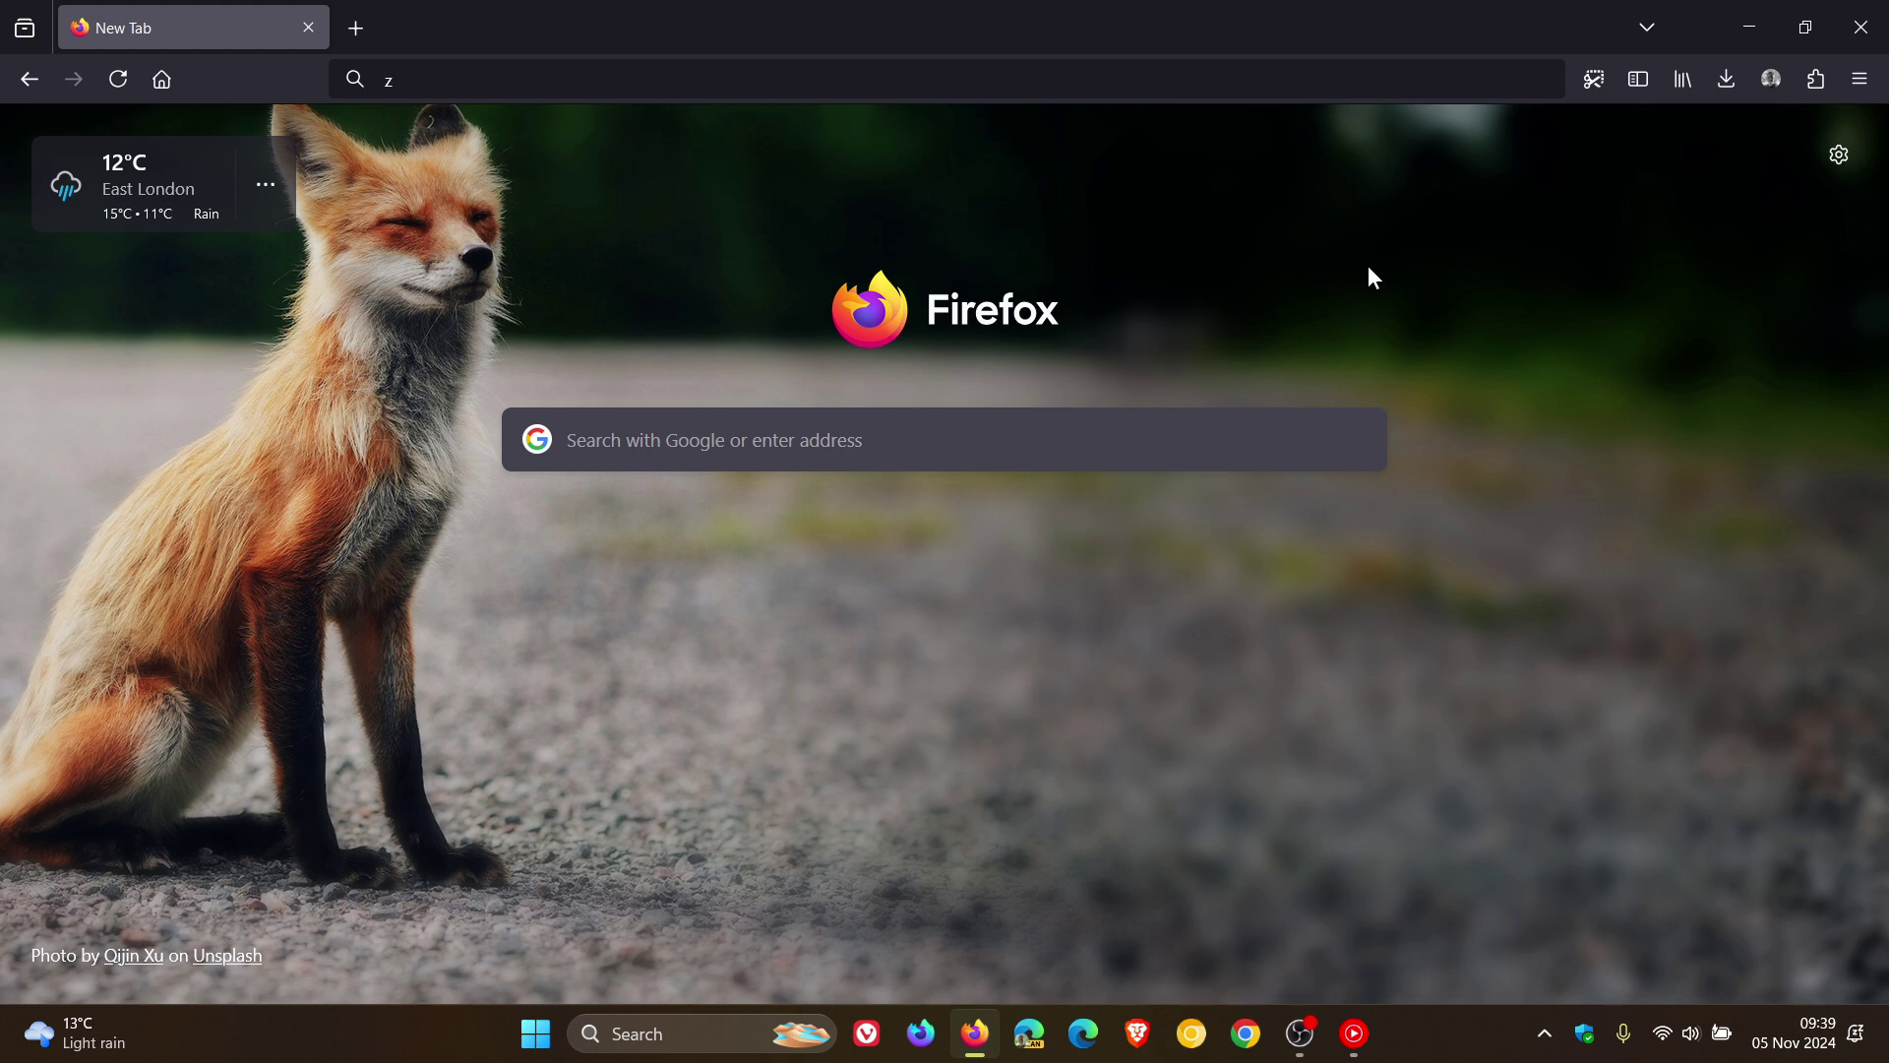
click(1839, 156)
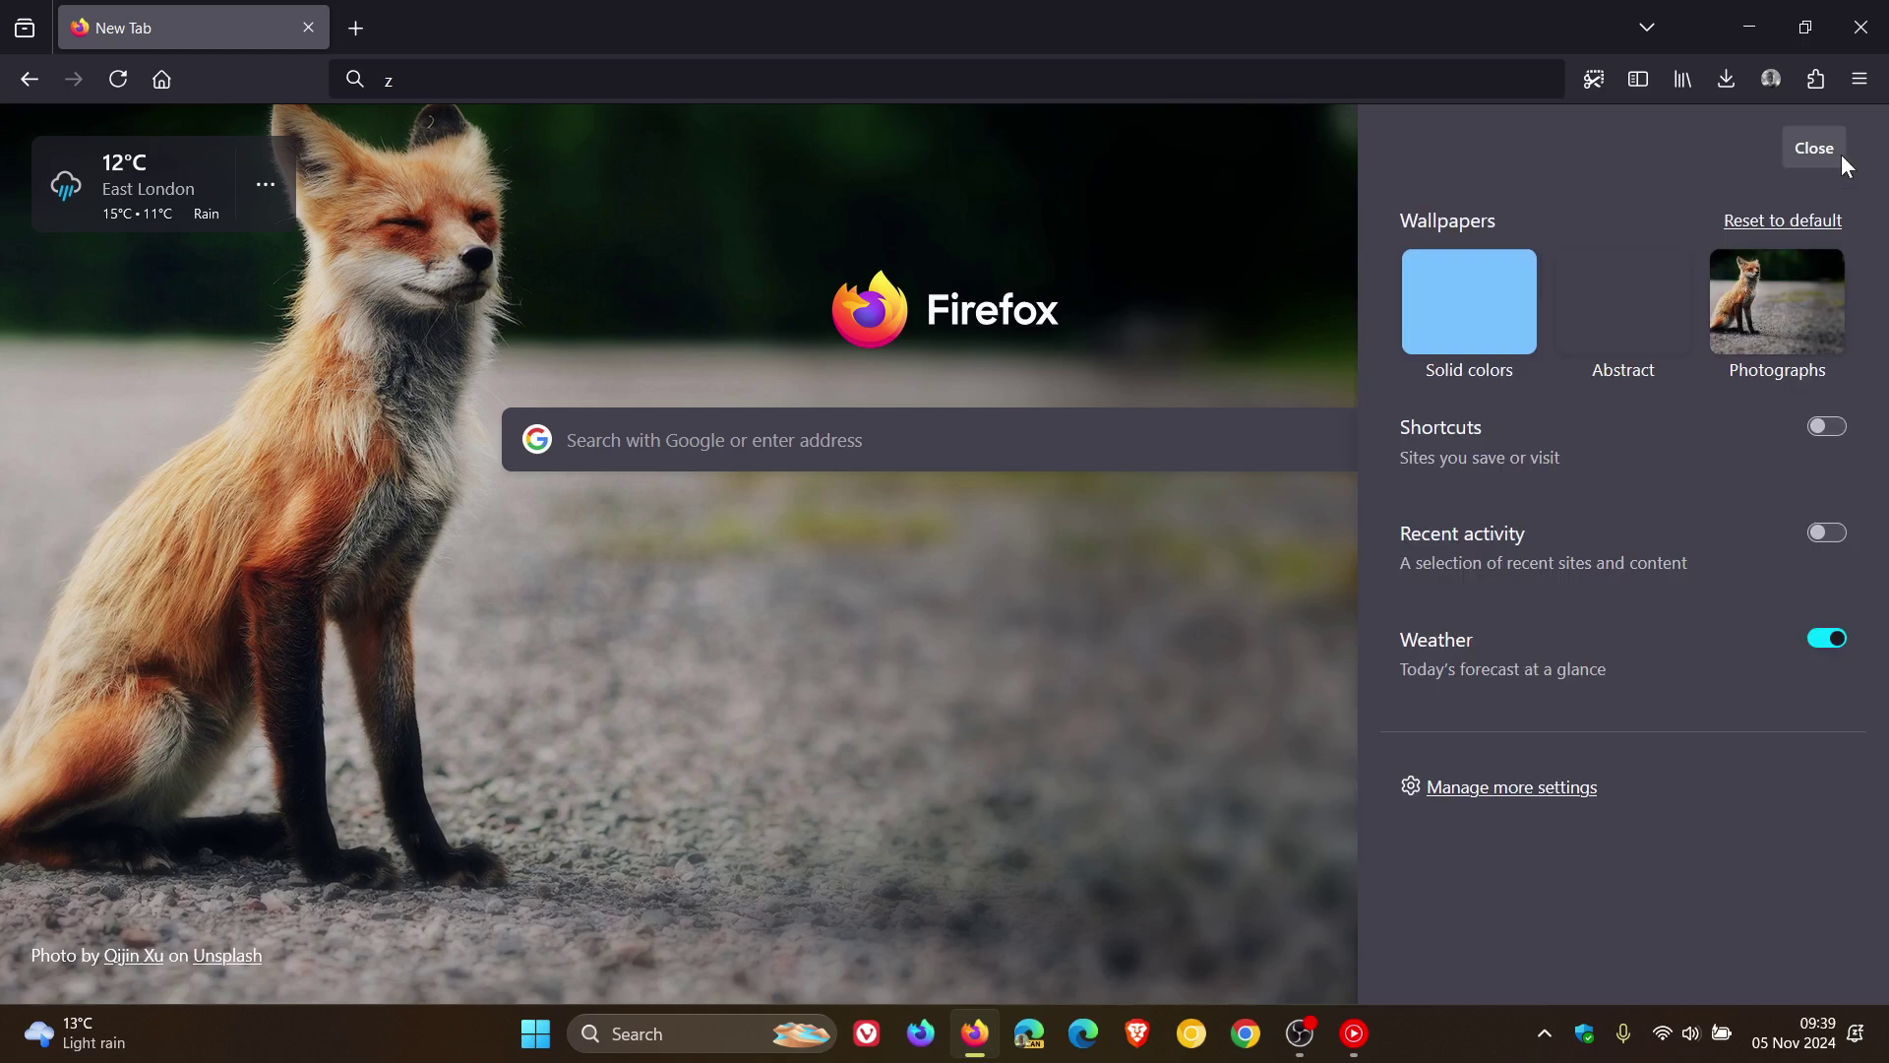
click(1761, 307)
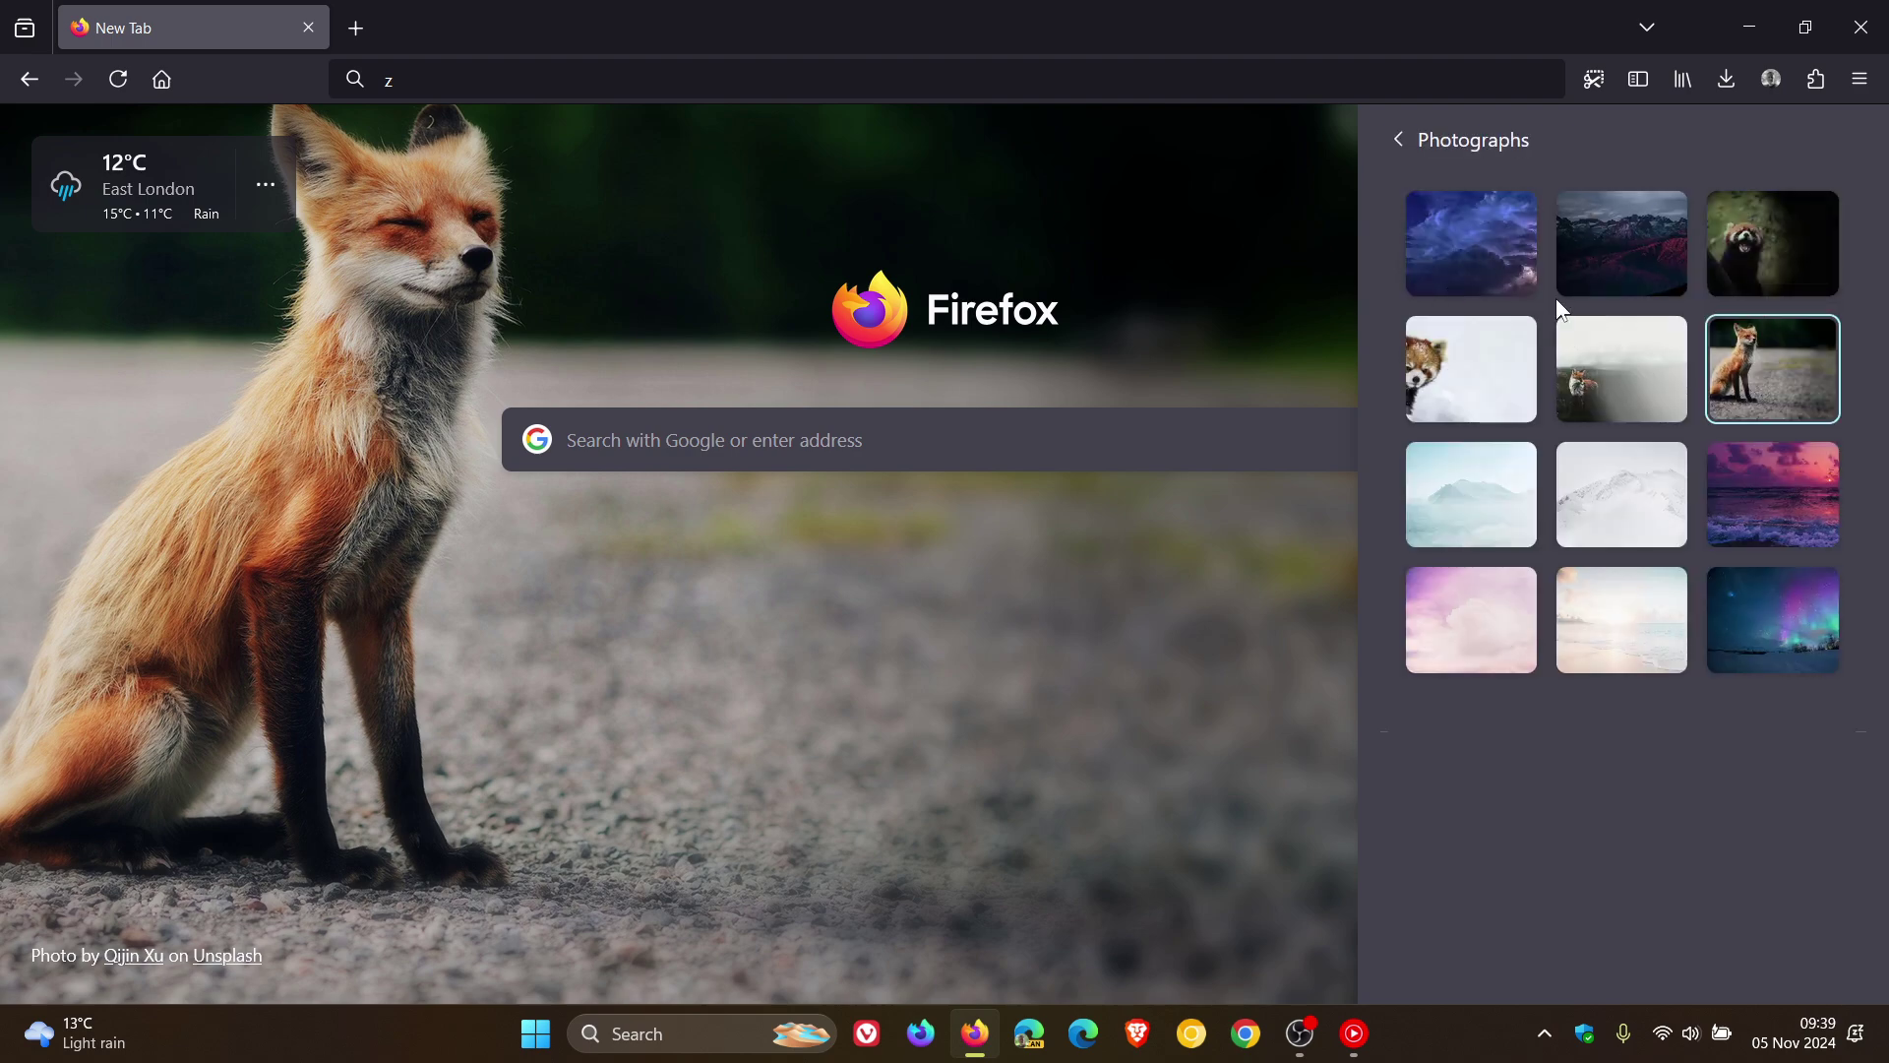
click(1395, 139)
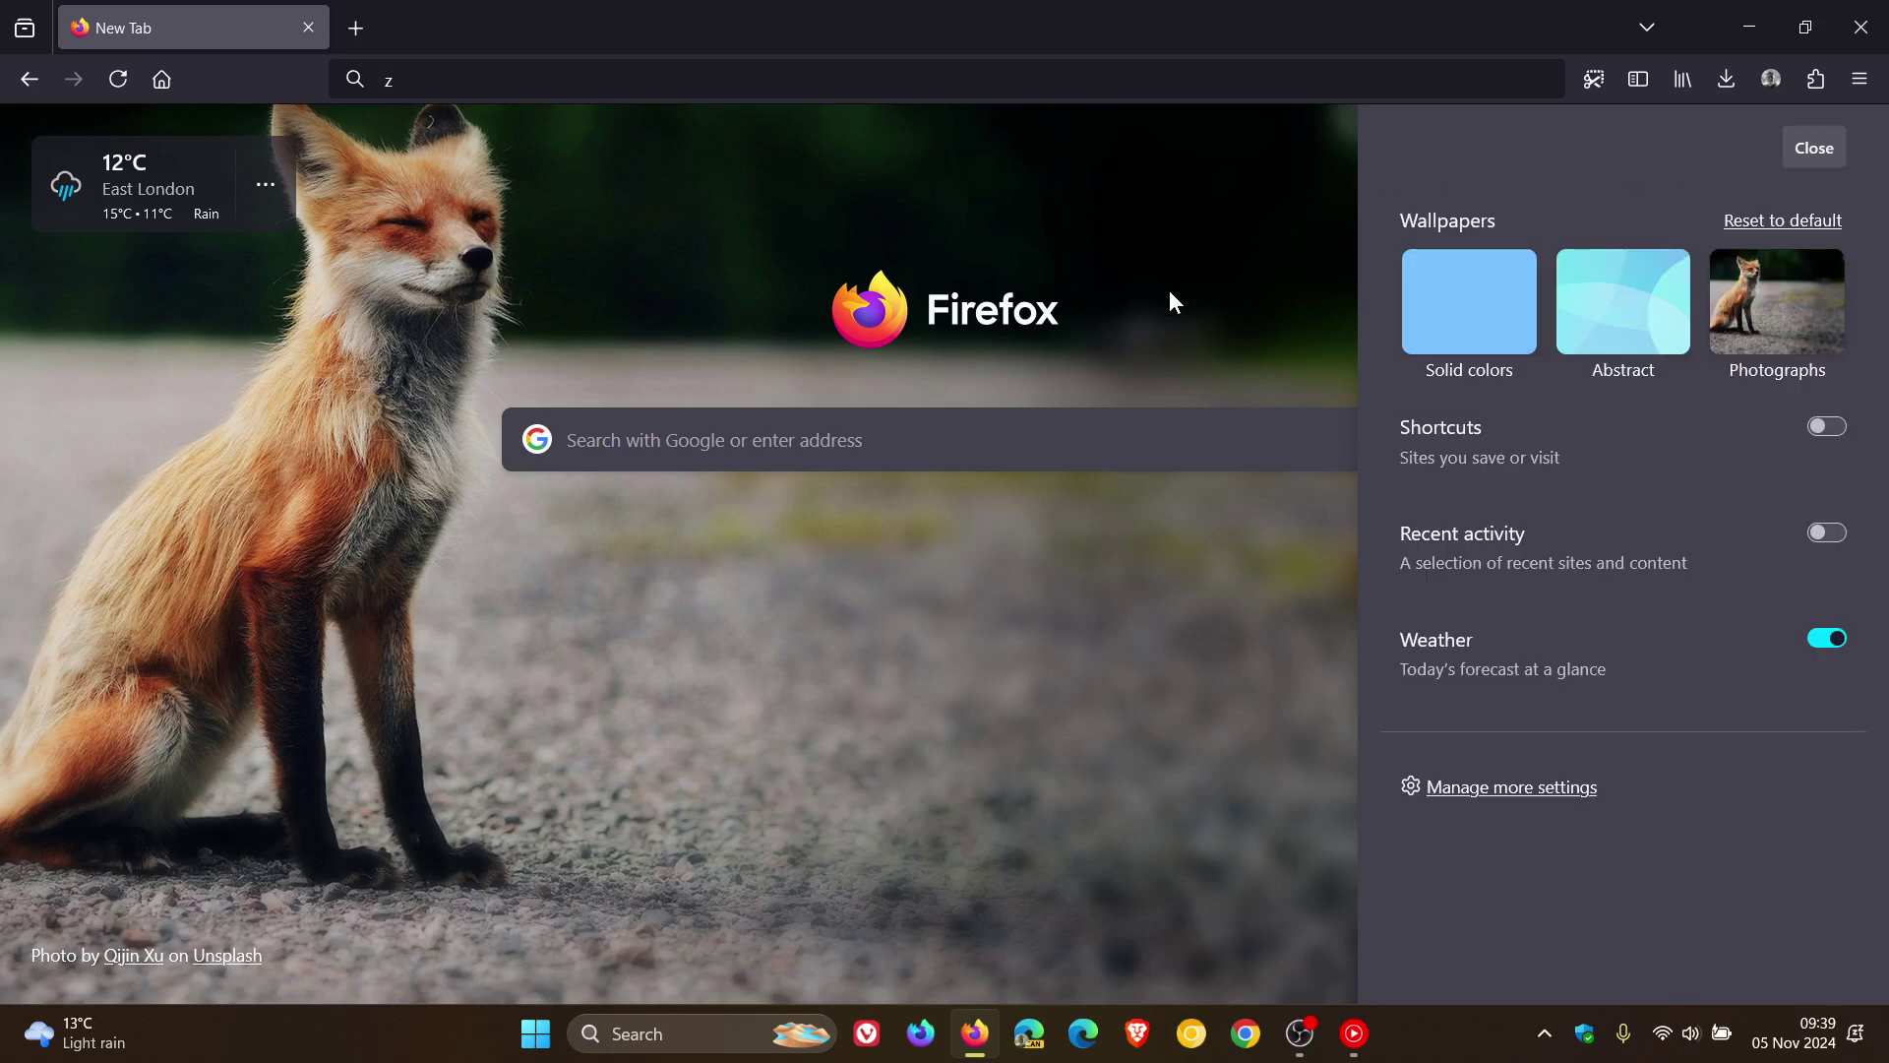
click(1823, 145)
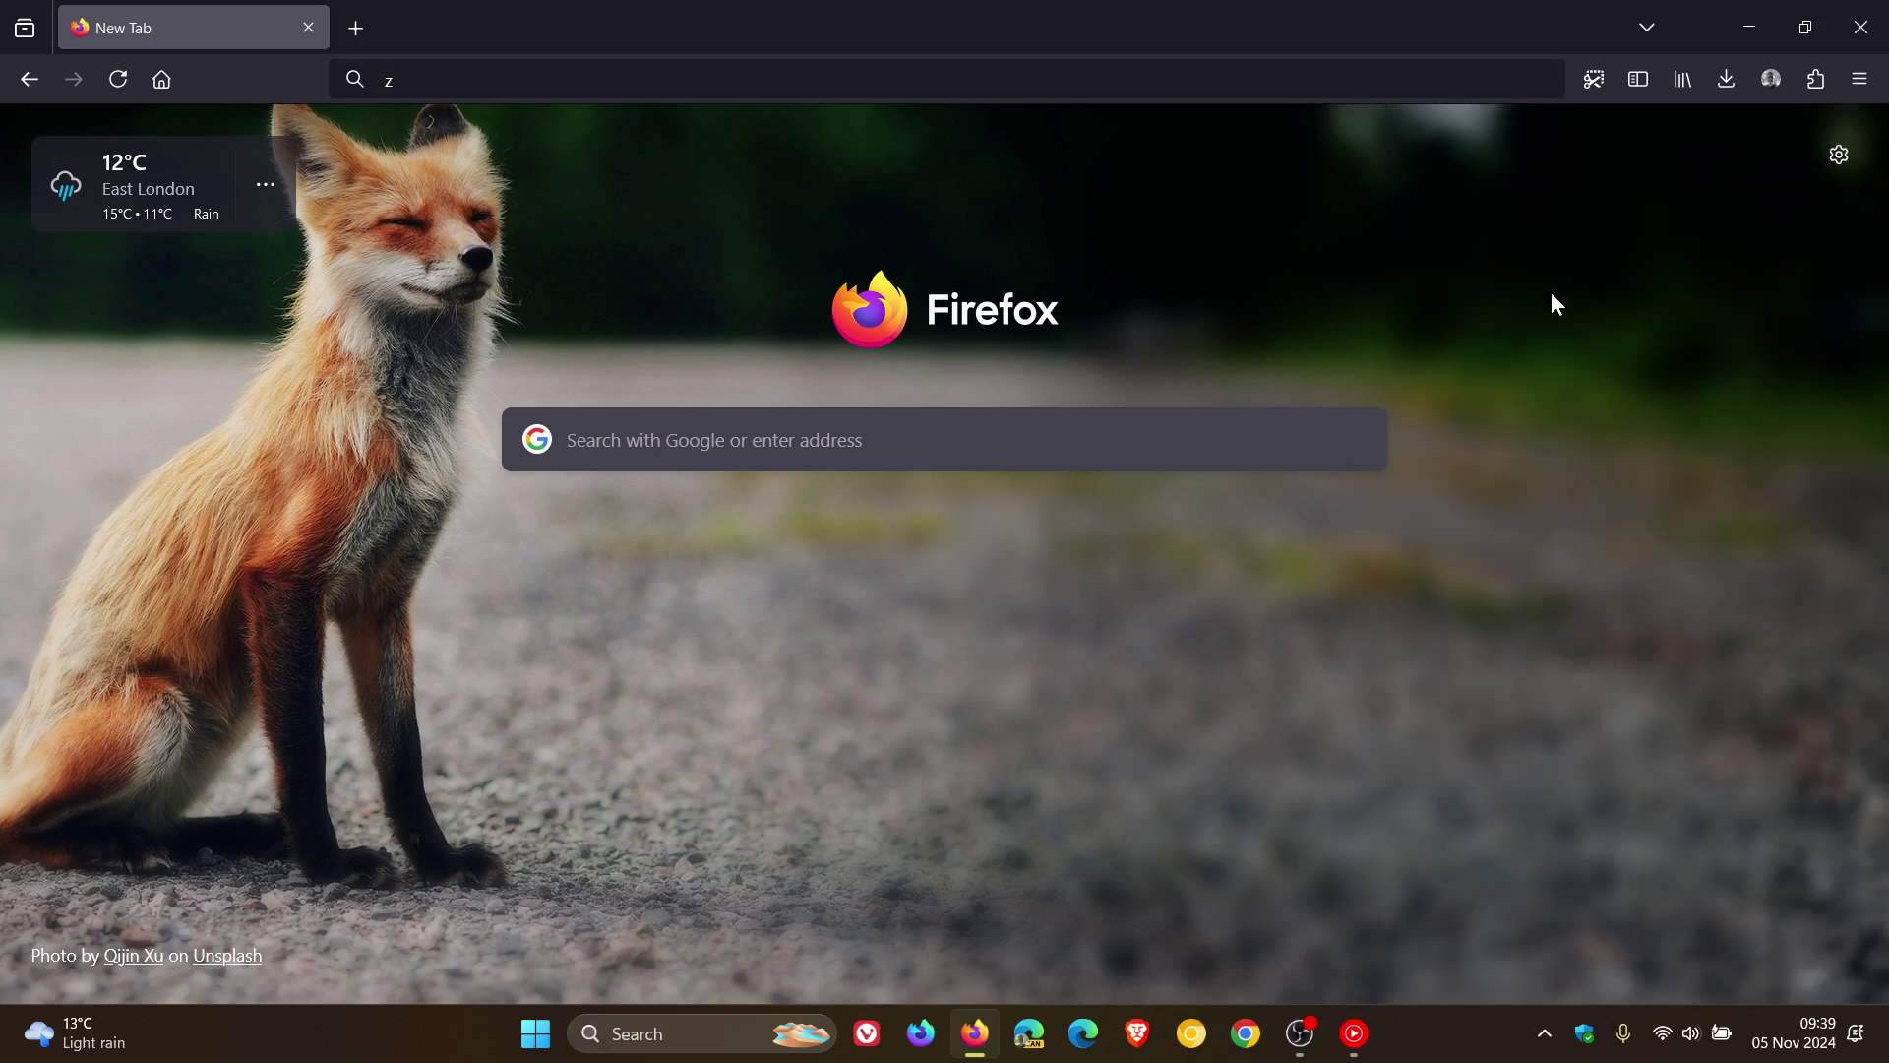